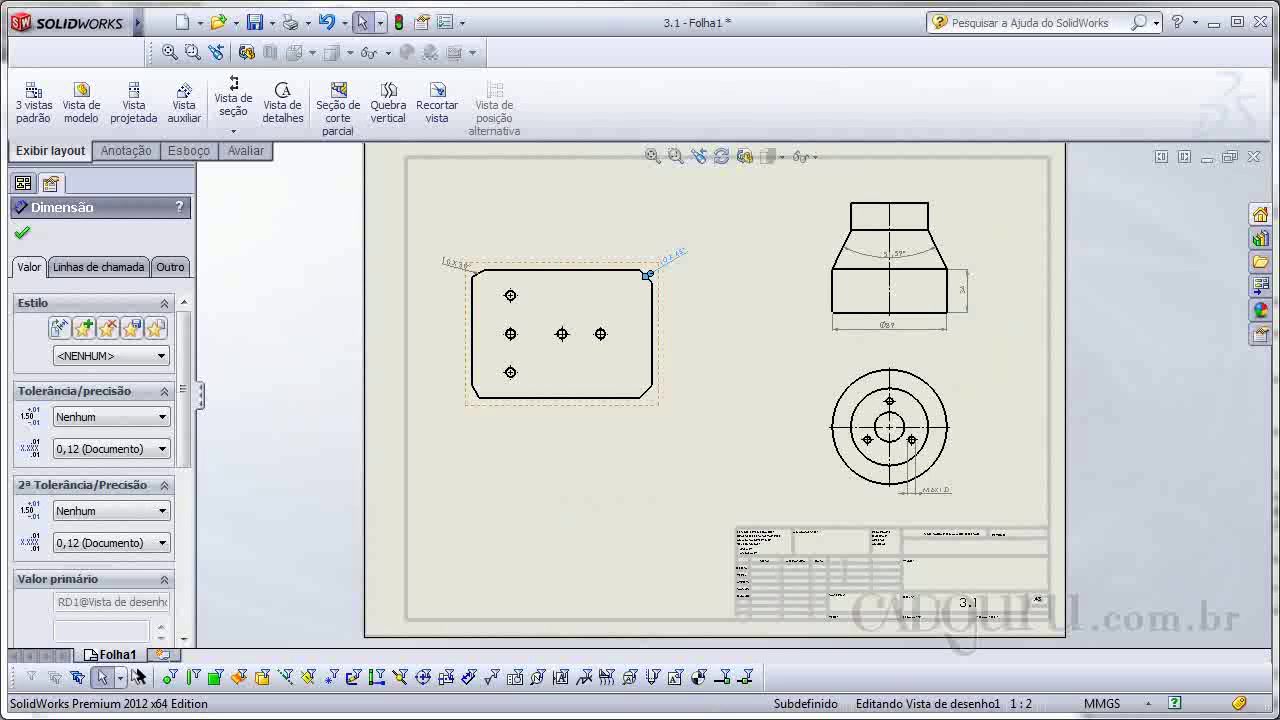
Step: Dimension the front view's right edge with an 80 mm height, placed just right of the view
{"action": "key", "text": "Escape"}
{"action": "right_click_drag", "start_coordinate": [666, 397], "coordinate": [657, 337]}
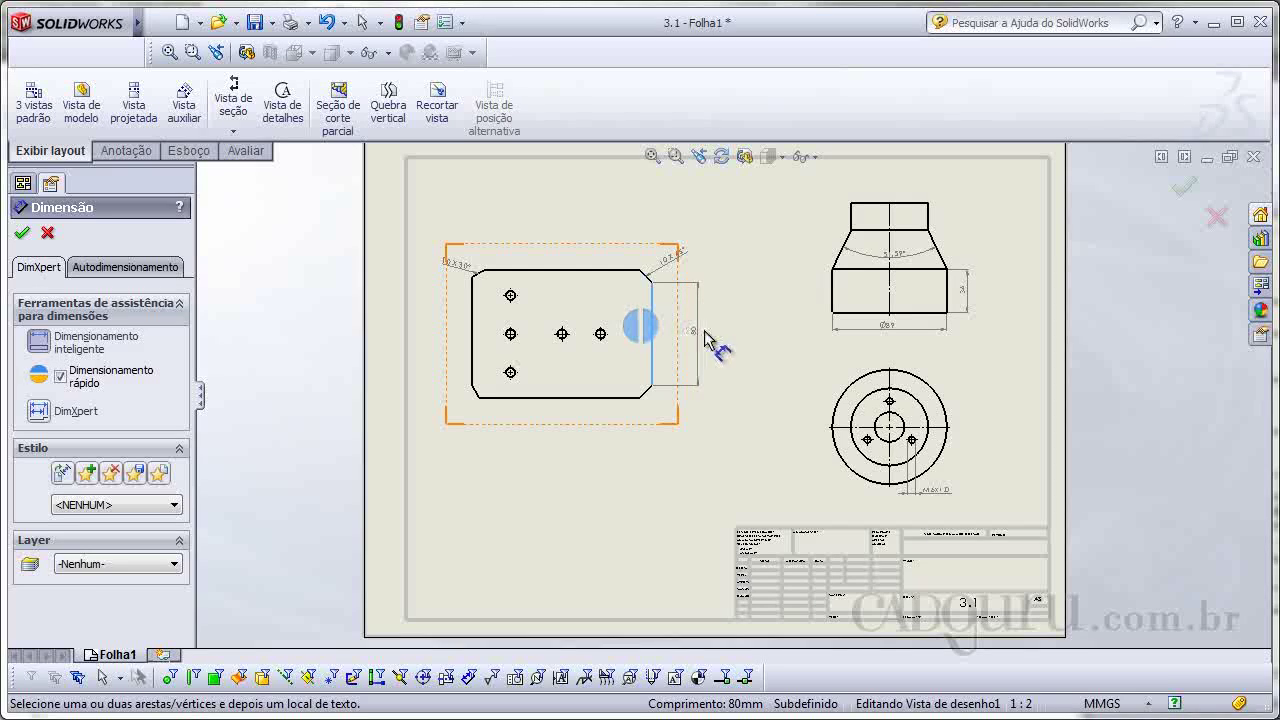
{"action": "left_click", "coordinate": [691, 331]}
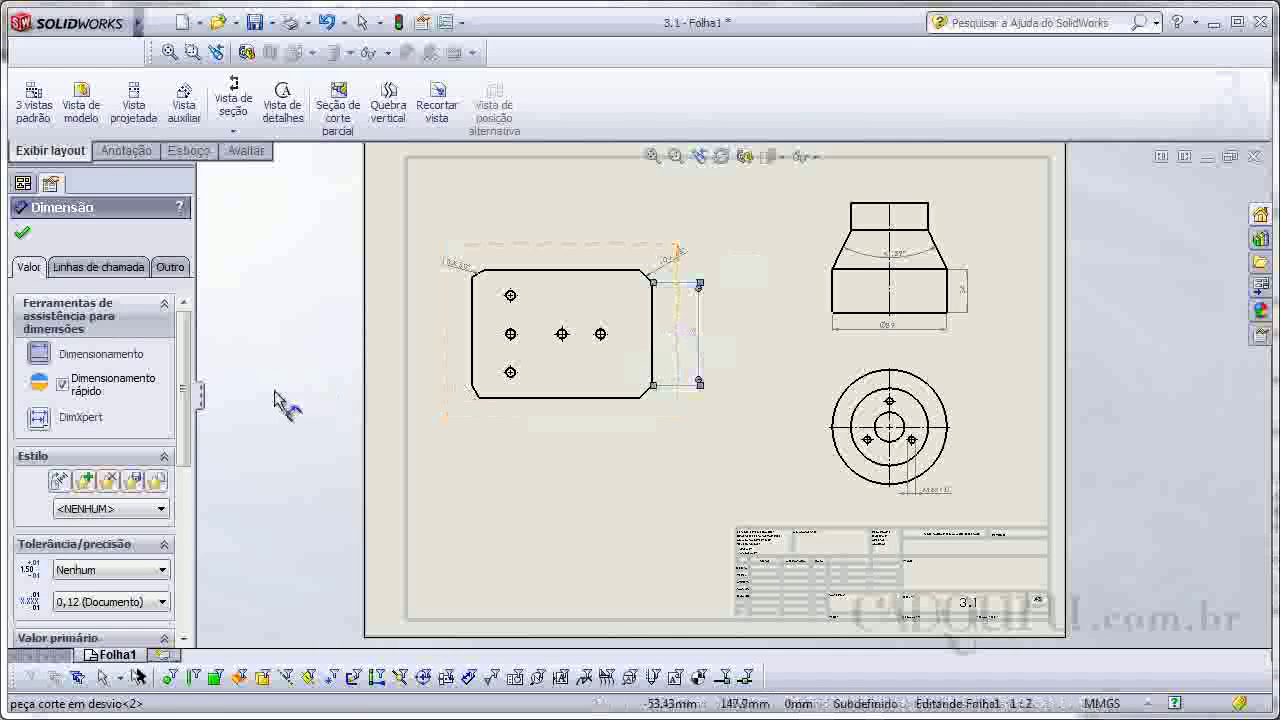
{"action": "scroll", "coordinate": [184, 341], "scroll_direction": "down", "scroll_amount": 3}
{"action": "scroll", "coordinate": [184, 341], "scroll_direction": "down", "scroll_amount": 2}
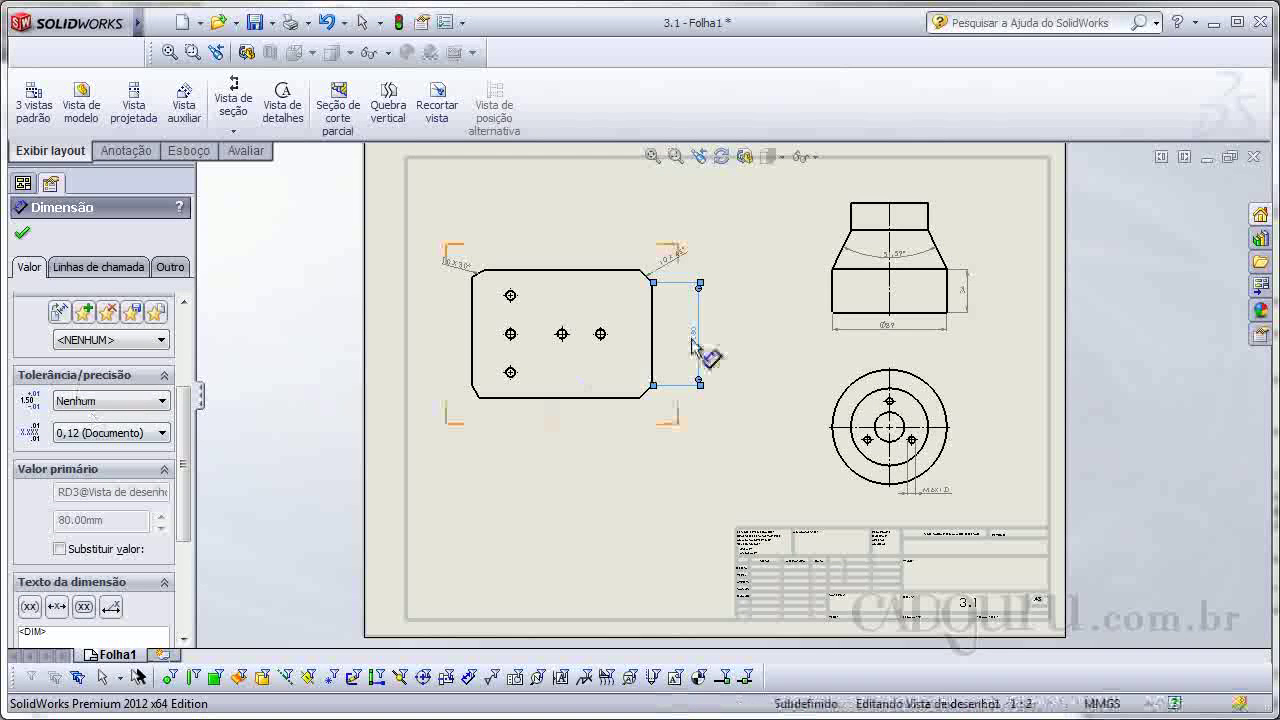
{"action": "left_click_drag", "start_coordinate": [675, 340], "coordinate": [694, 351]}
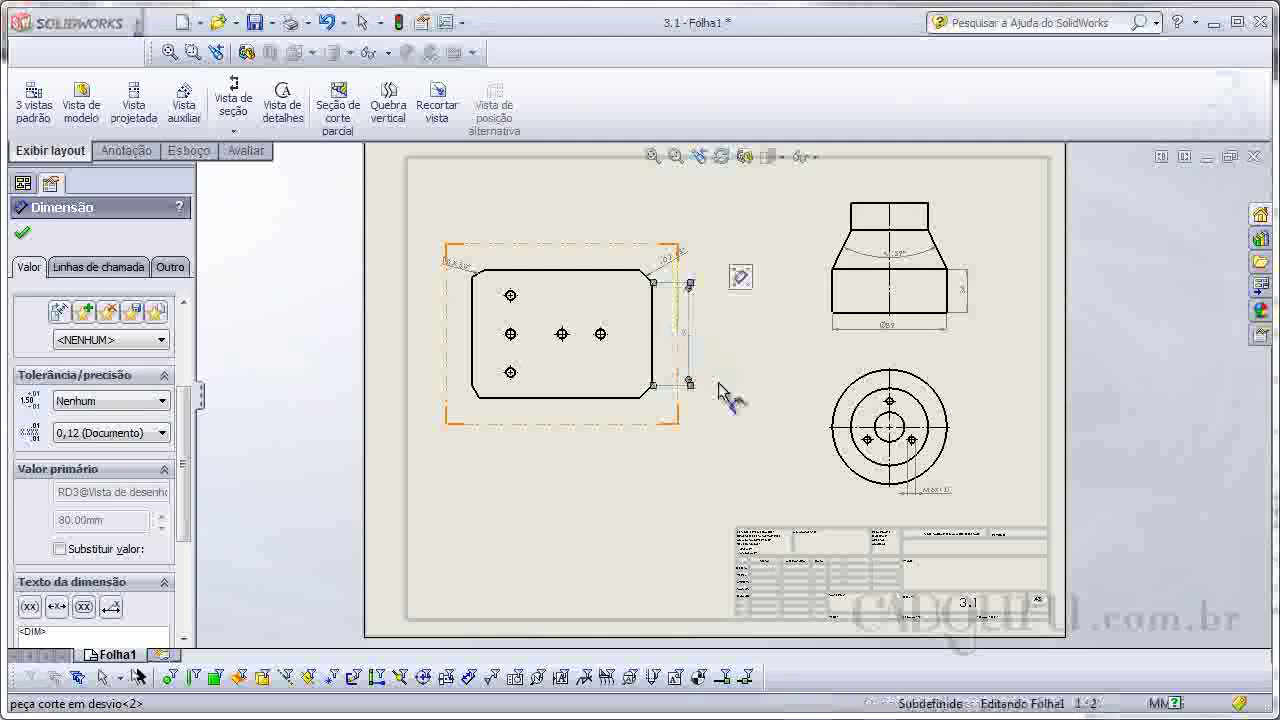
{"action": "left_click", "coordinate": [720, 394]}
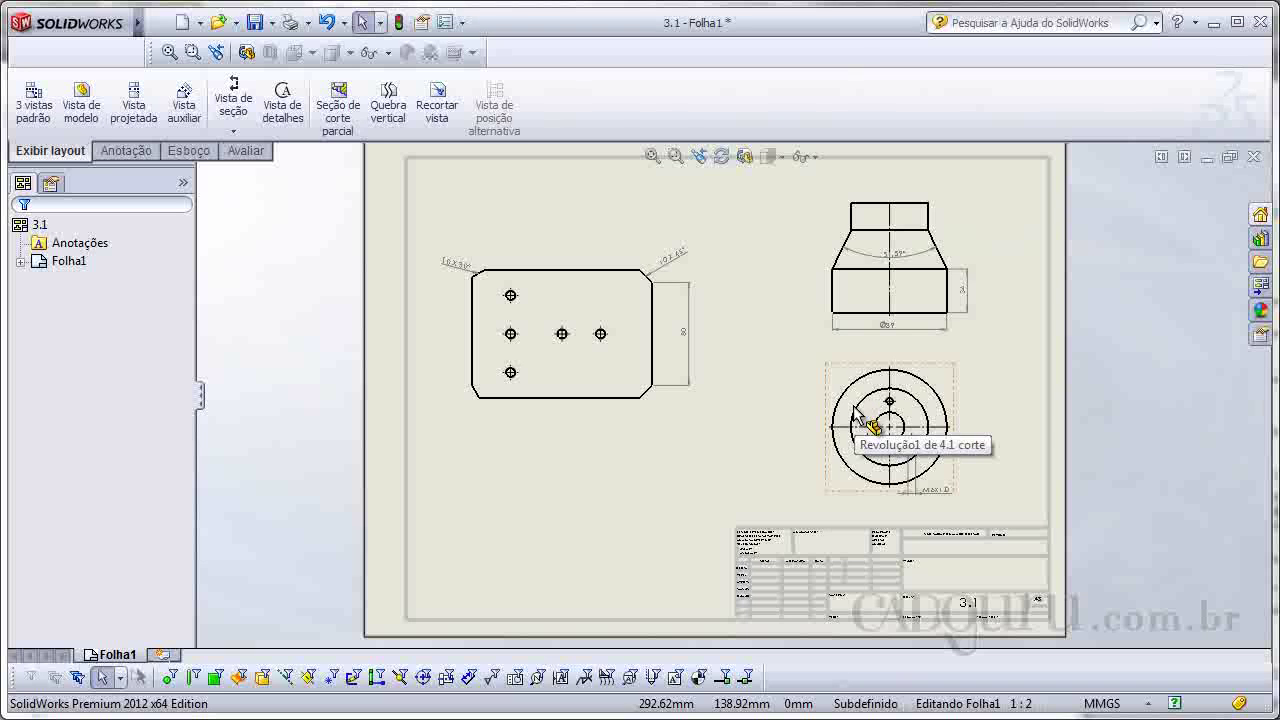
Step: Bring up drawing 4.2 with its top view and section views C-C and A-A
{"action": "key", "text": "ctrl+Tab"}
{"action": "left_click", "coordinate": [550, 400]}
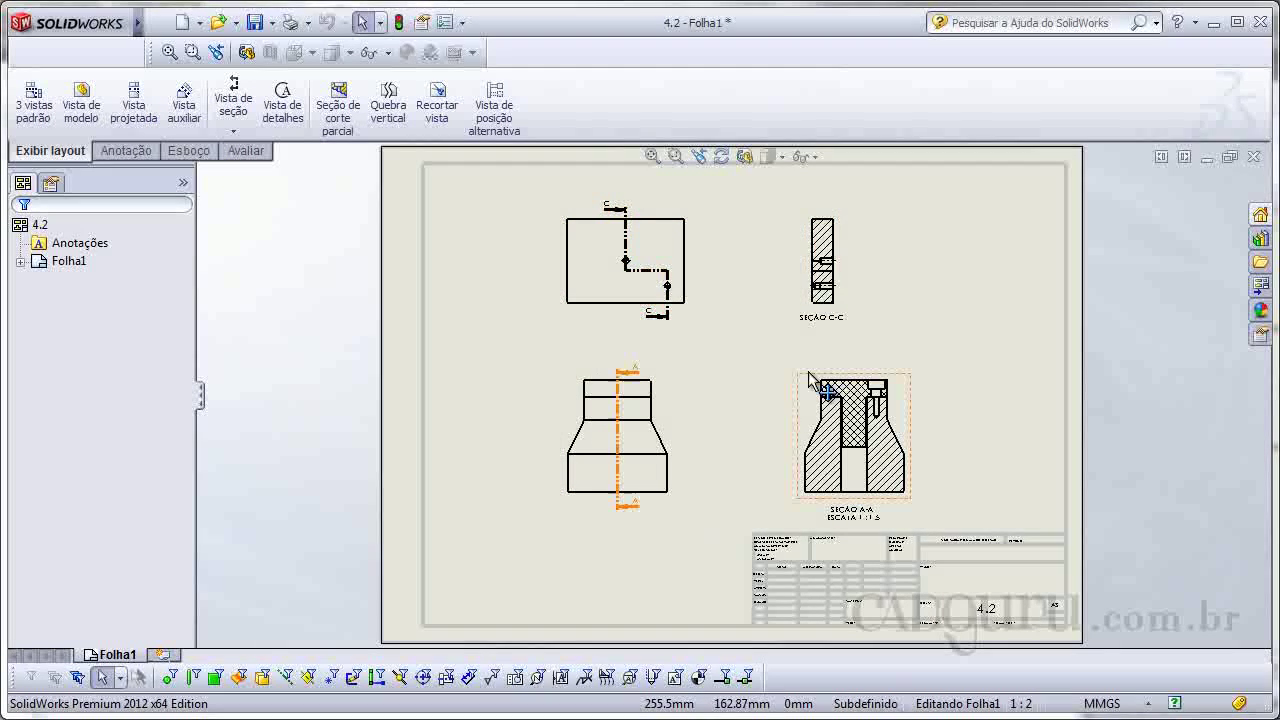
Step: Cycle to the next open drawing with Ctrl+Tab
{"action": "key", "text": "ctrl+Tab"}
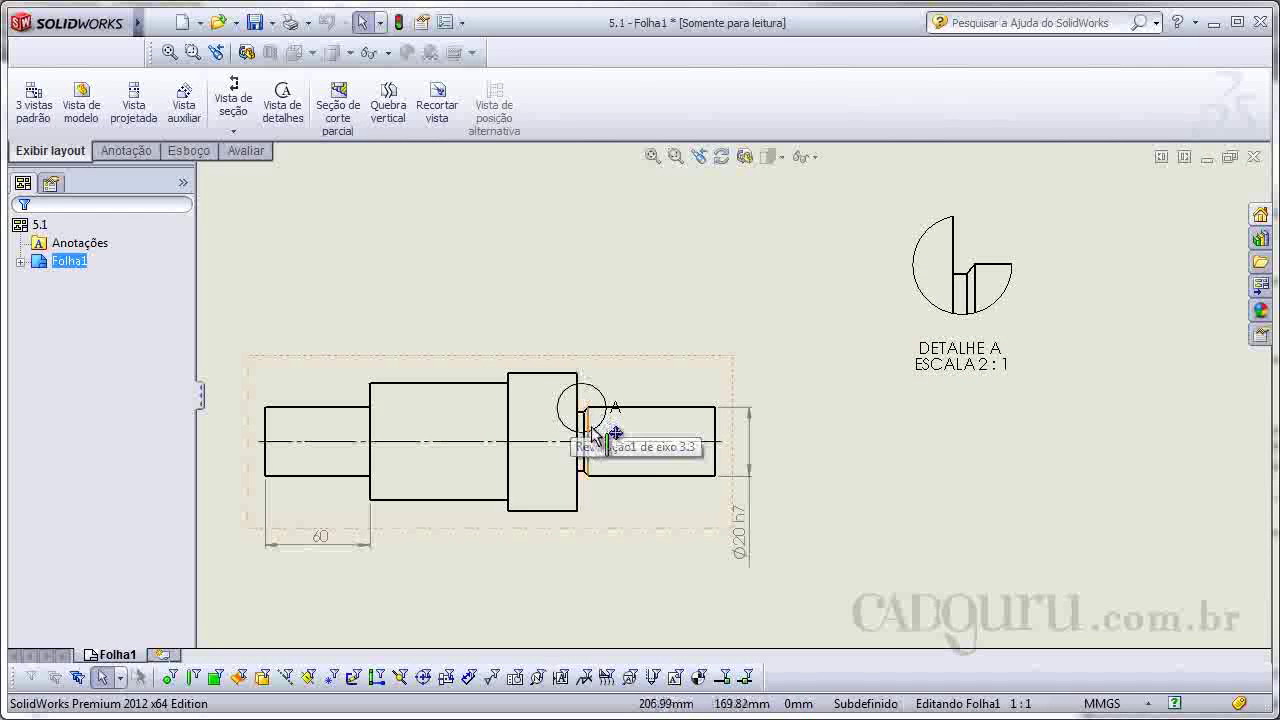
Step: Switch to drawing 5.2 and select its auxiliary view C
{"action": "key", "text": "ctrl+Tab"}
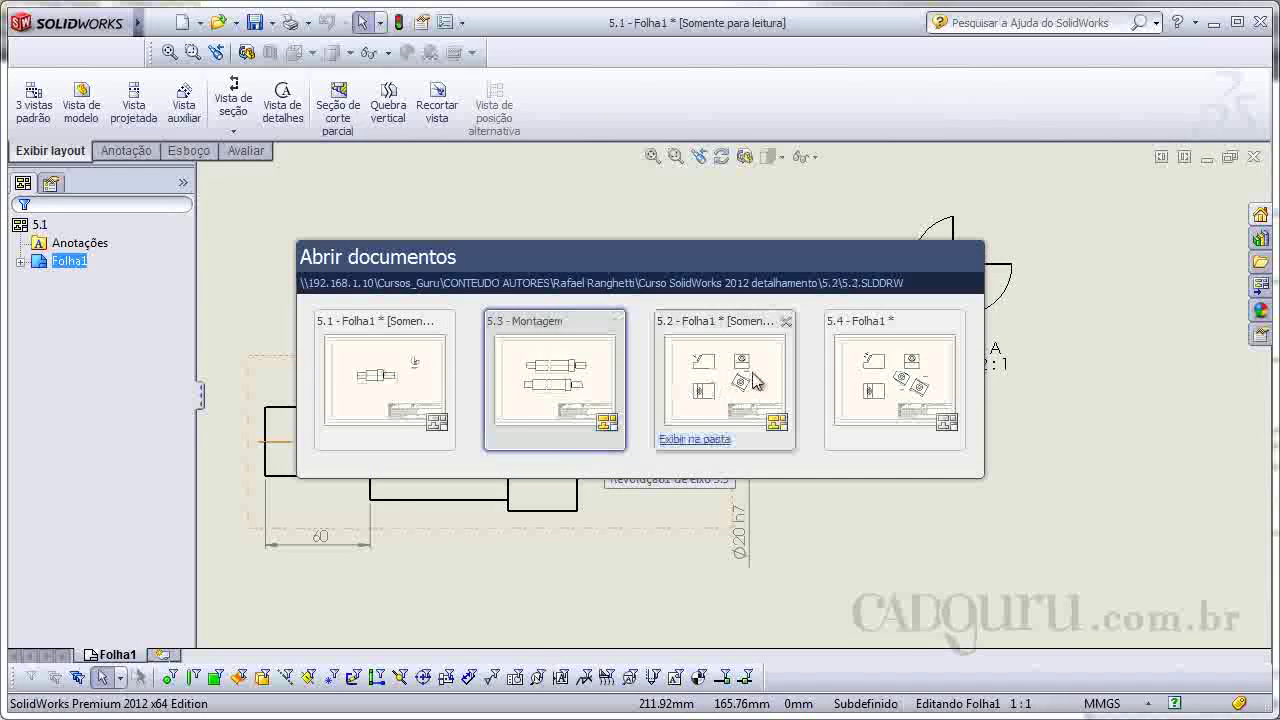
{"action": "left_click", "coordinate": [748, 380]}
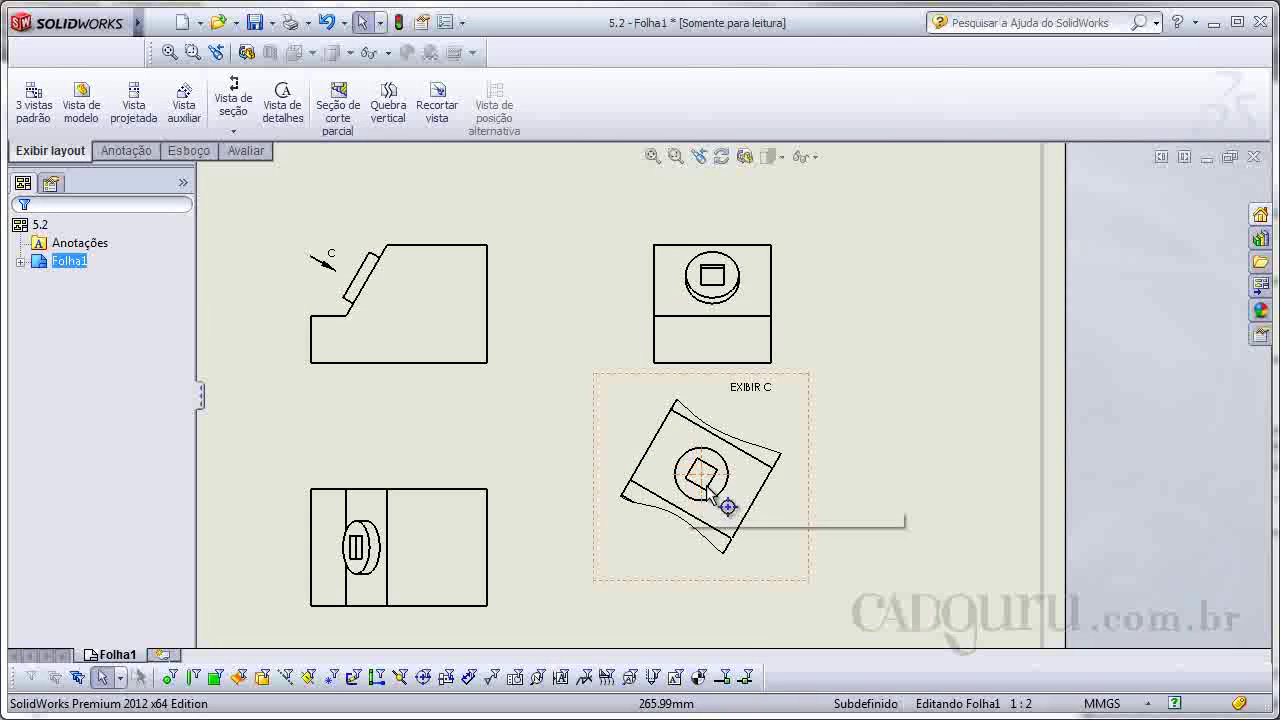
{"action": "left_click", "coordinate": [641, 260]}
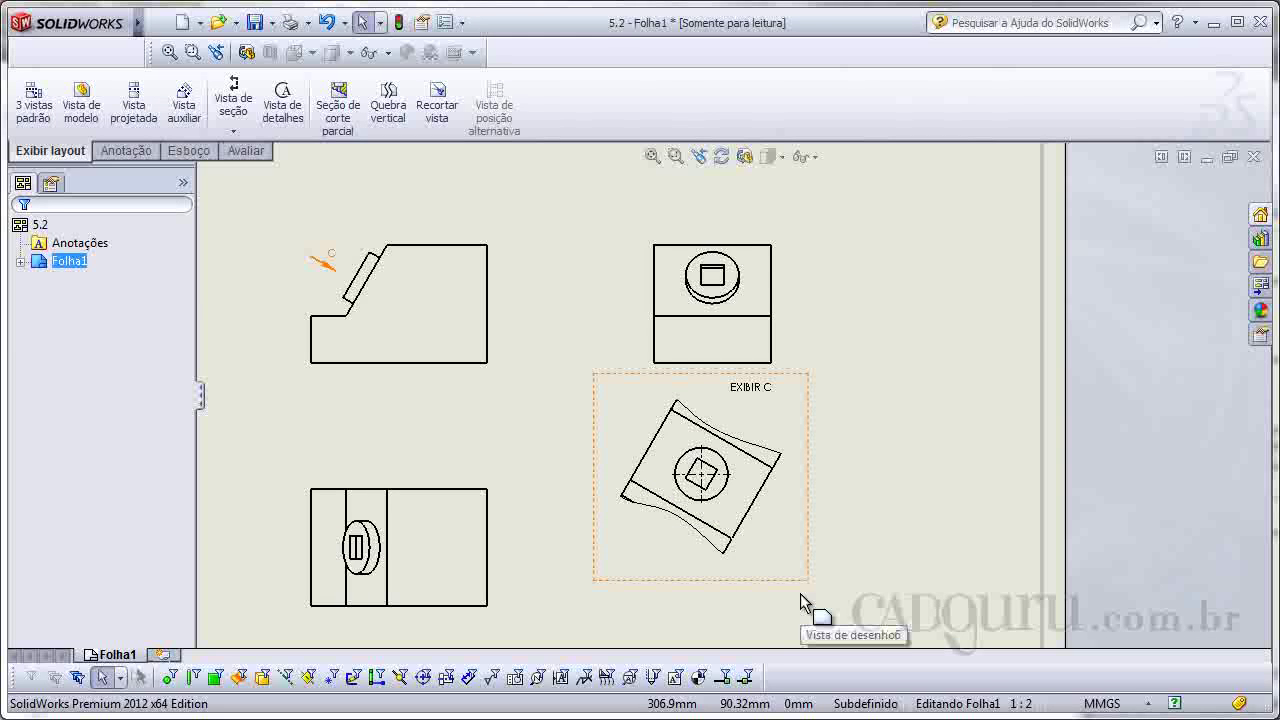
Step: Go to drawing 5.3 Montagem and shorten the top shaft view with two zigzag break lines
{"action": "key", "text": "ctrl+Tab"}
{"action": "left_click", "coordinate": [712, 400]}
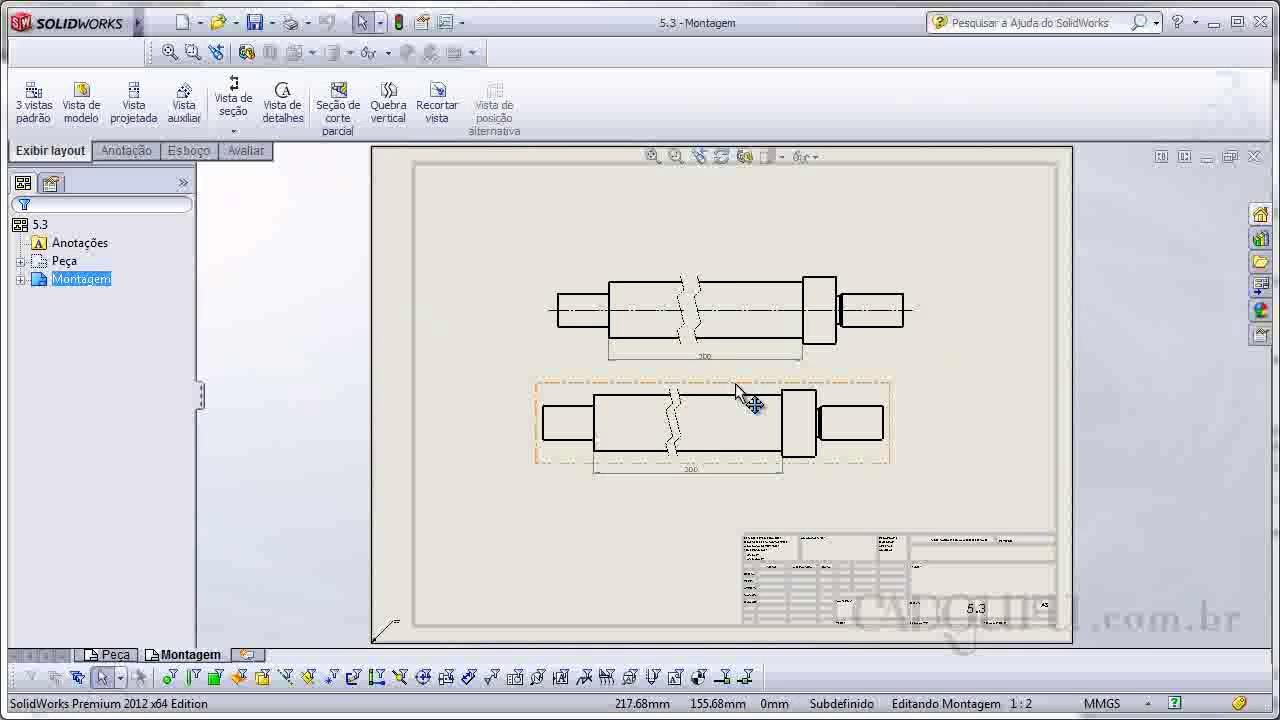
{"action": "left_click", "coordinate": [686, 318]}
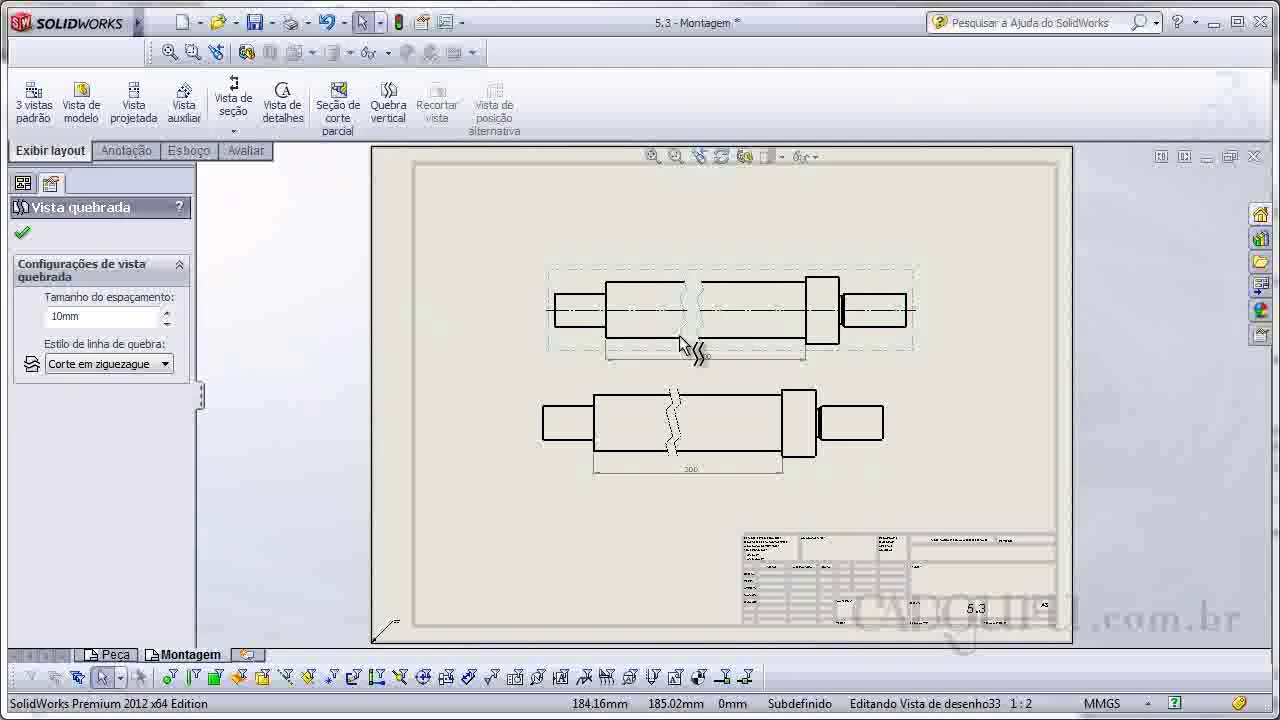
{"action": "left_click", "coordinate": [688, 312]}
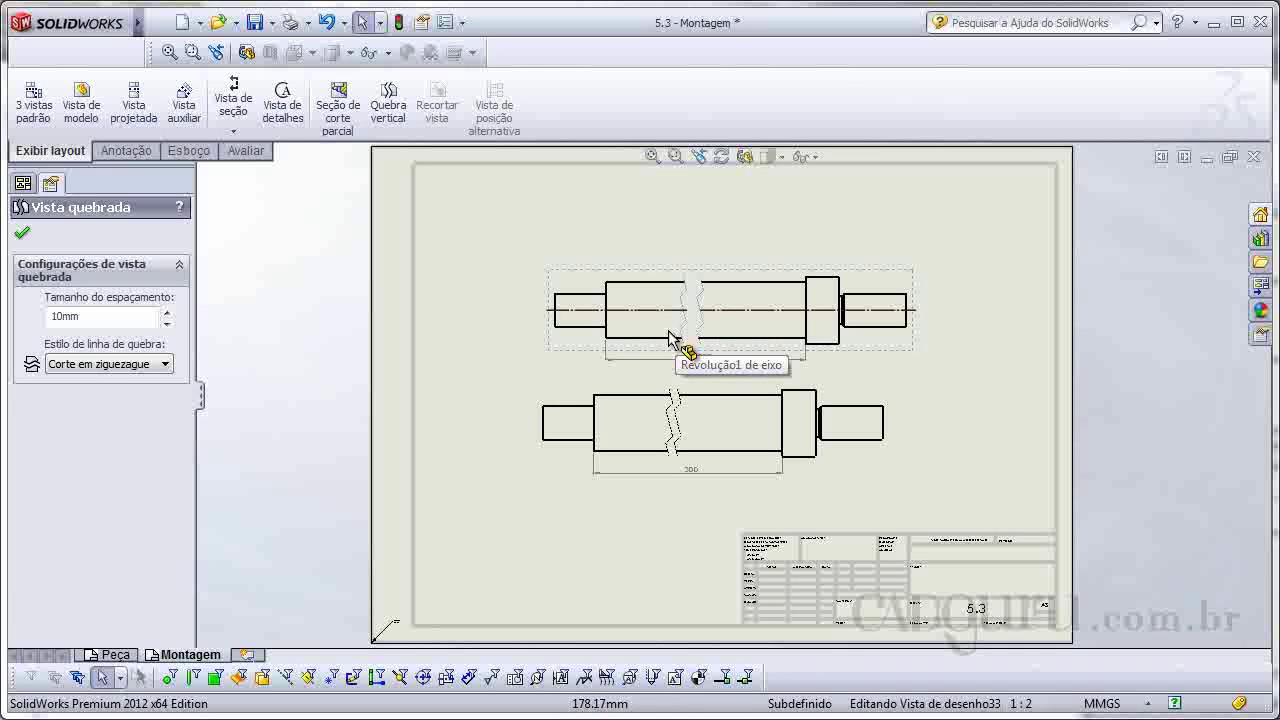
{"action": "left_click", "coordinate": [700, 330]}
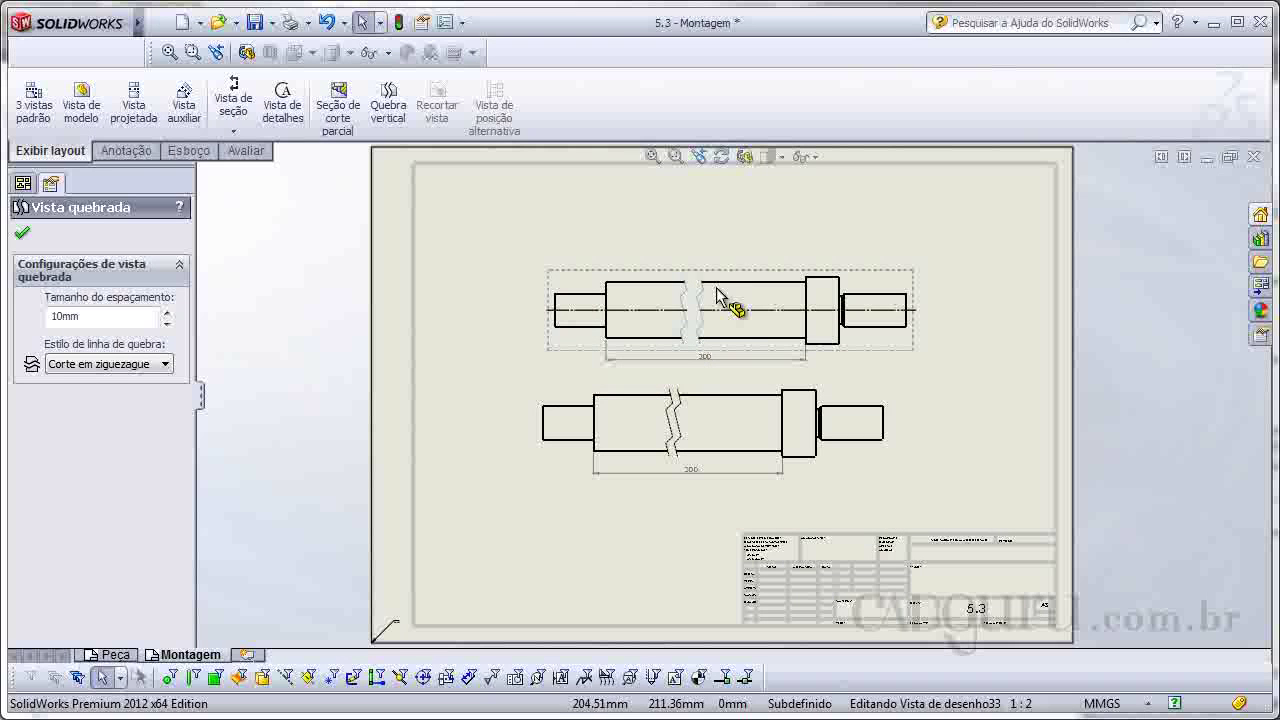